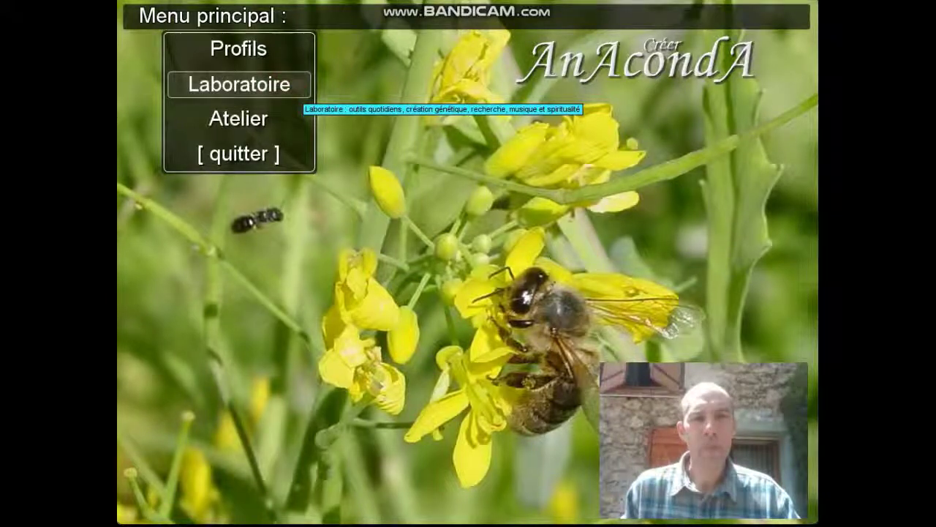
# - Open the Budget manager from the Quotidien tools of the Laboratoire
pyautogui.click(287, 94)
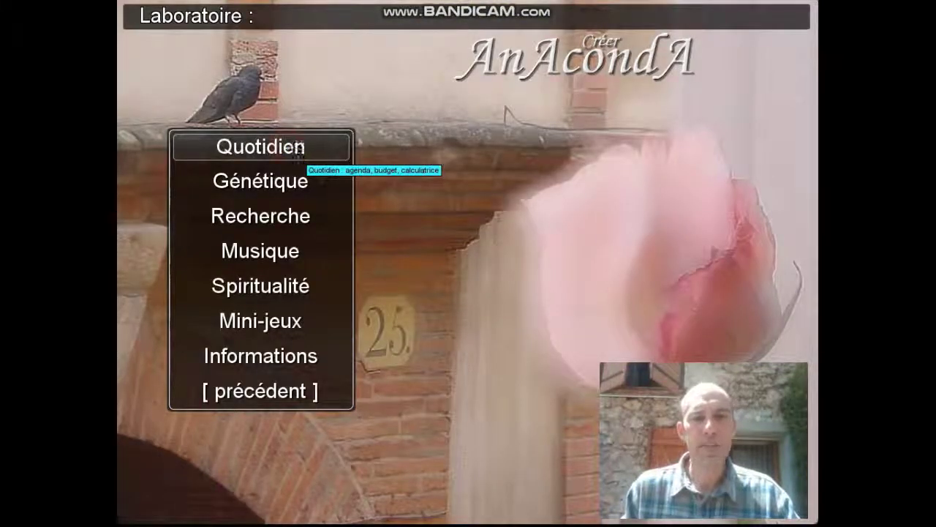
pyautogui.click(294, 149)
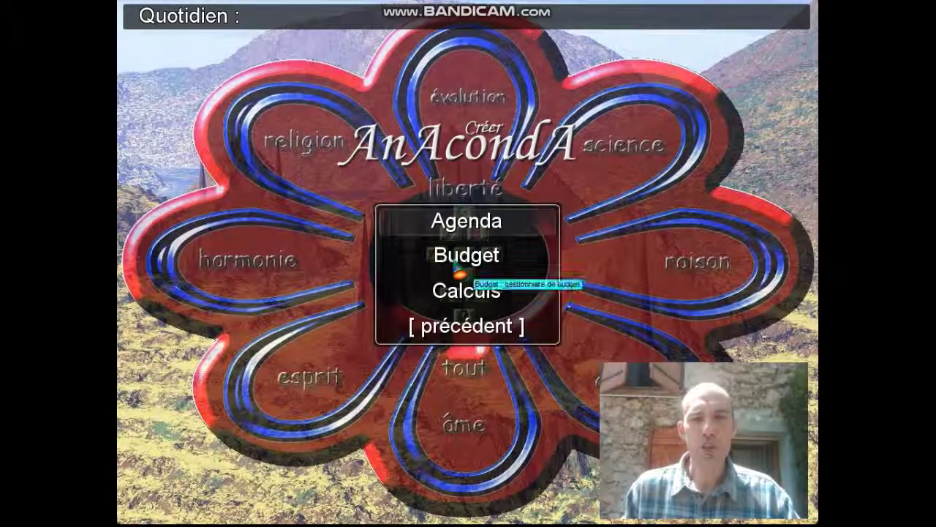
pyautogui.click(460, 267)
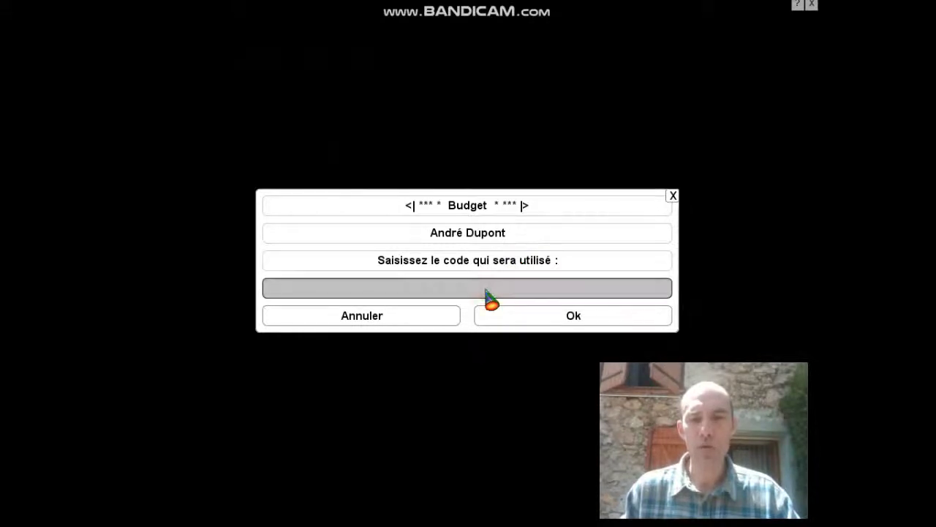
# - Enter the protection code for the budget data and dismiss the introductory help text
pyautogui.write('xxxx')
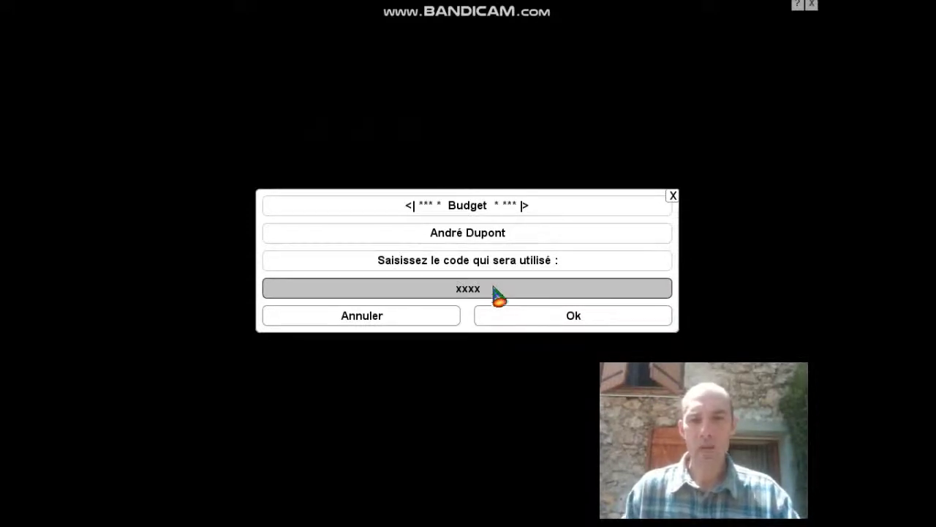
pyautogui.click(543, 324)
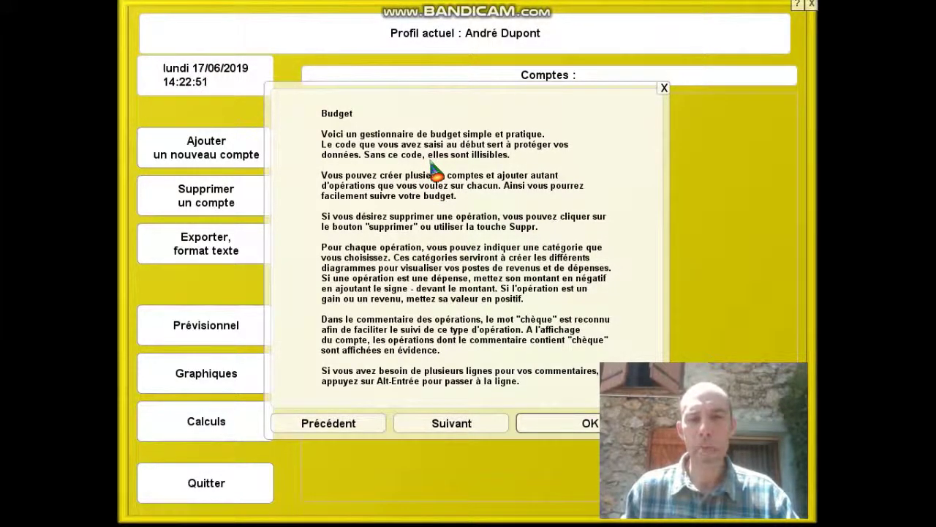
pyautogui.click(563, 423)
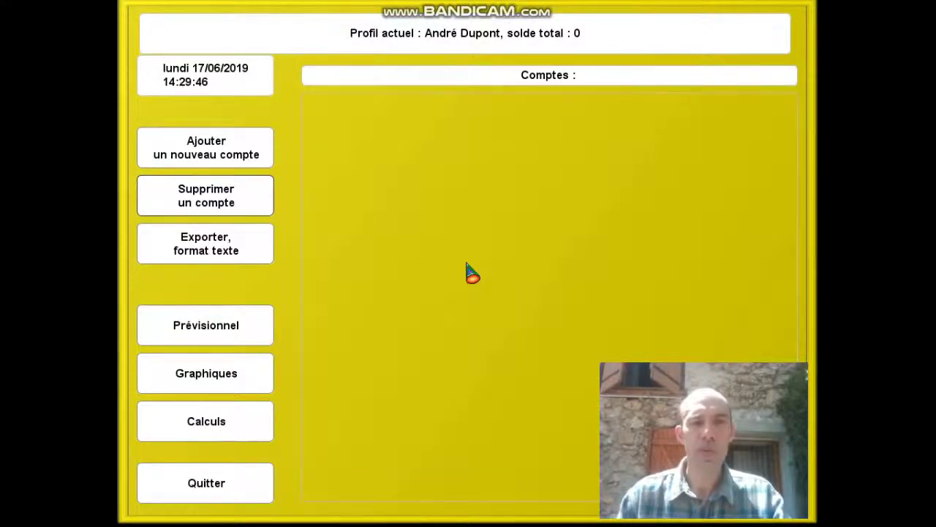
# - Create a new account named "banque" with an initial balance of 1500 and no comment
pyautogui.click(229, 151)
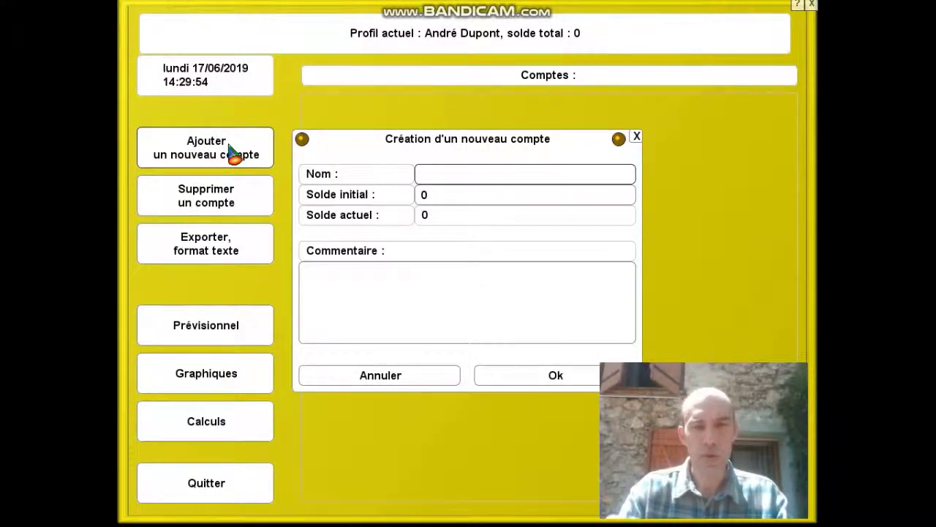
pyautogui.write('b')
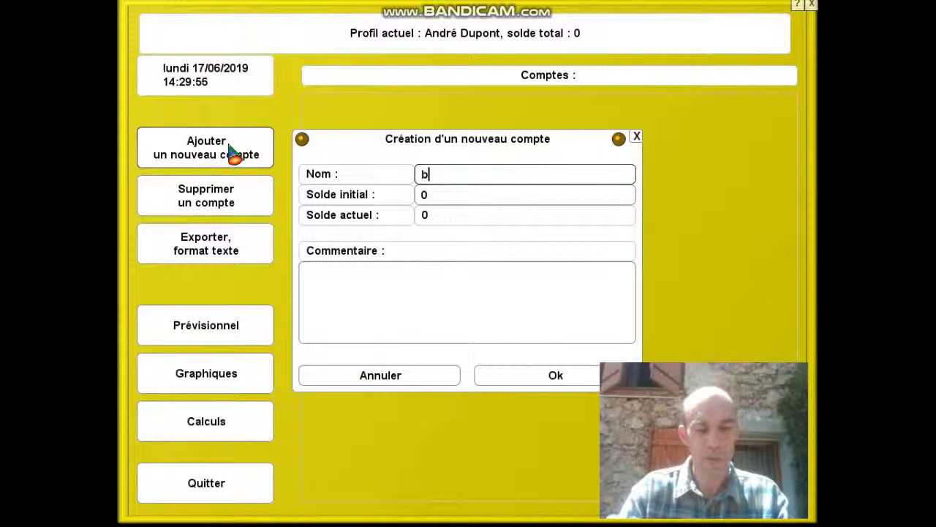
pyautogui.write('anque')
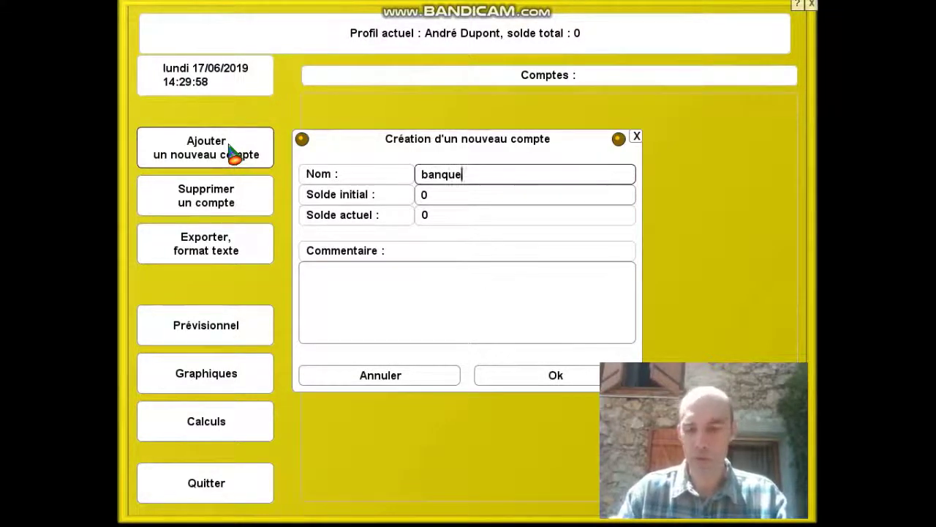
pyautogui.press('Tab')
pyautogui.write('1')
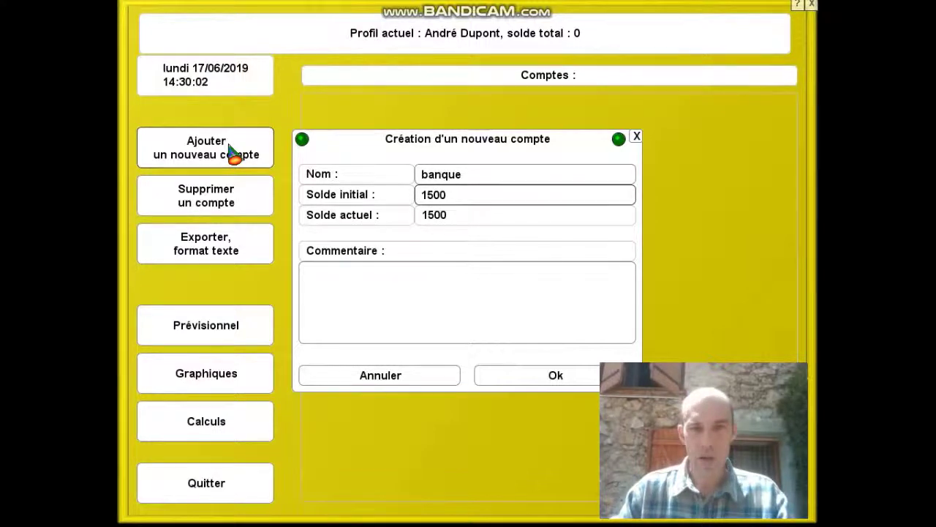
pyautogui.write('500')
pyautogui.press('Tab')
pyautogui.press('Tab')
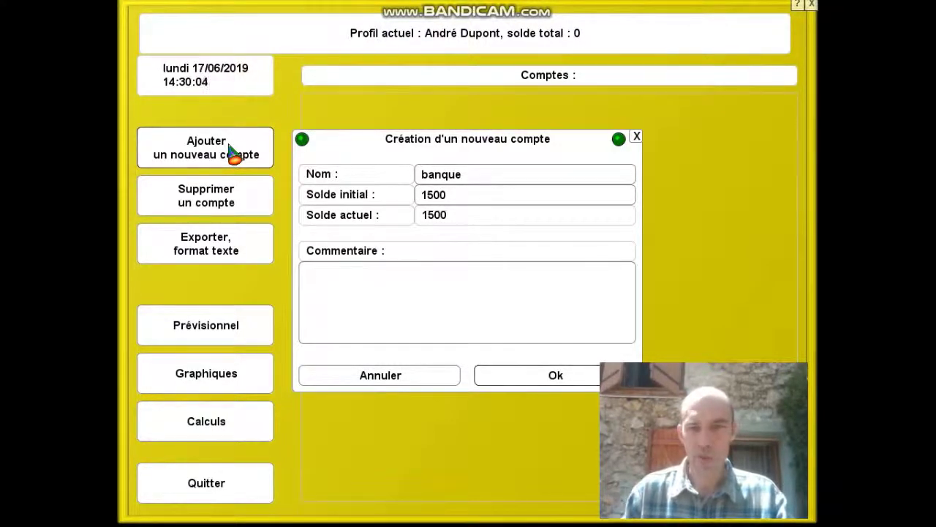
pyautogui.click(534, 383)
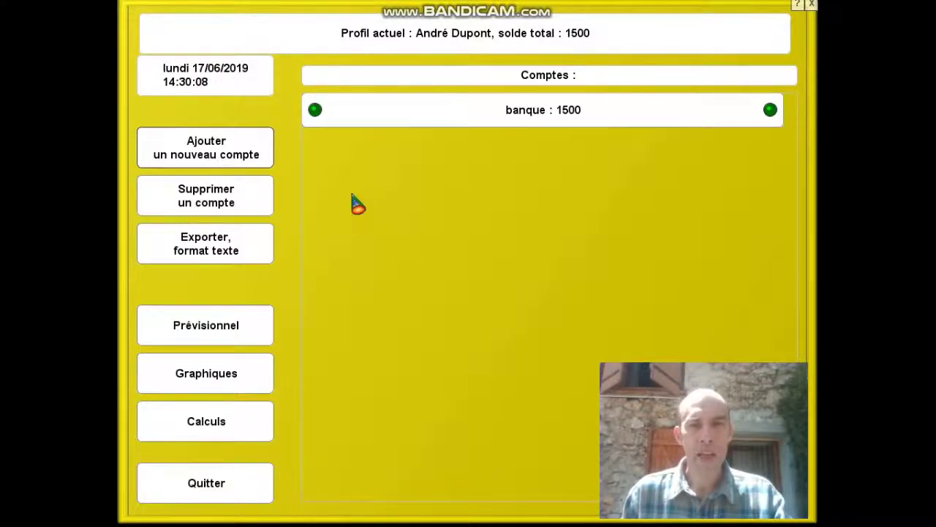
# - Create a second account named "poche", keeping its initial balance at 0
pyautogui.click(211, 146)
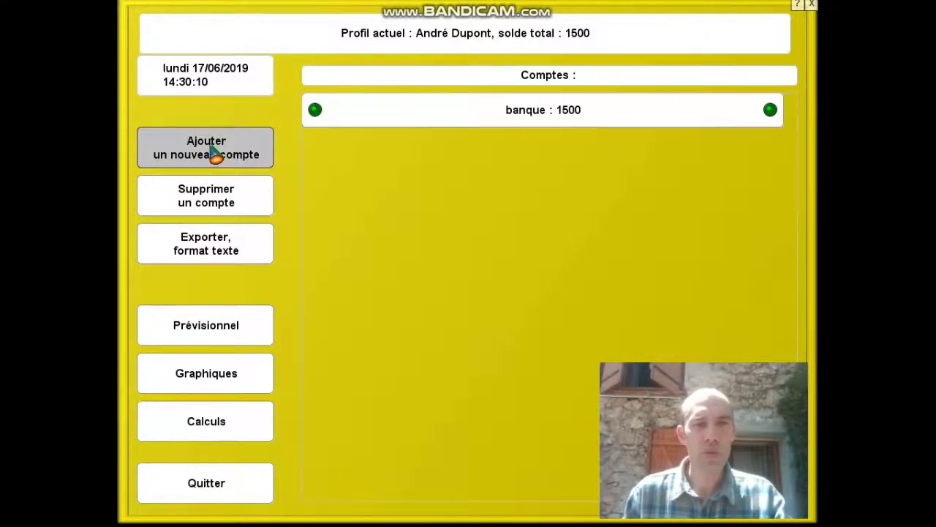
pyautogui.click(211, 150)
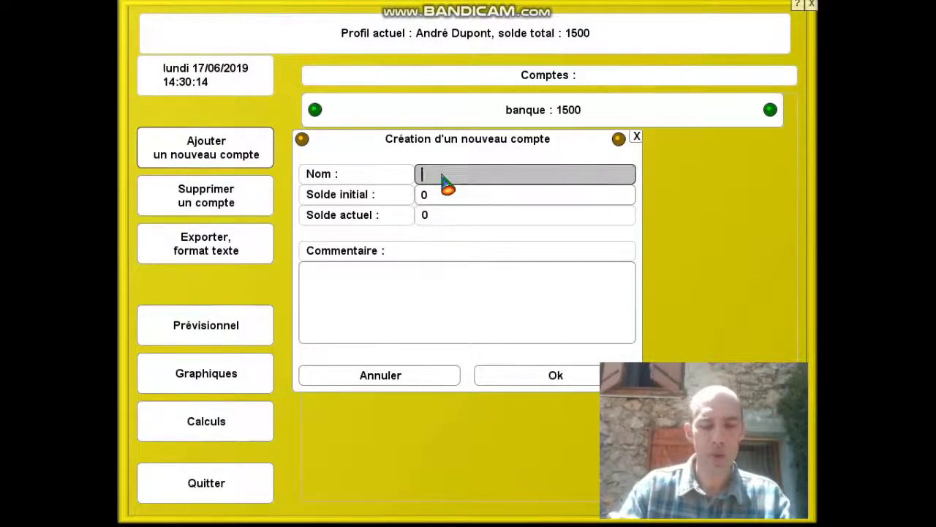
pyautogui.write('poche')
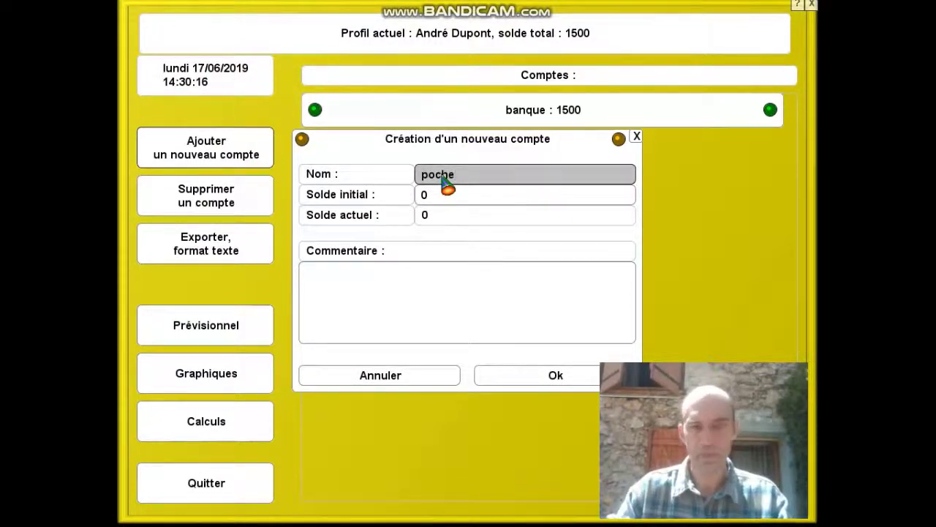
pyautogui.click(445, 189)
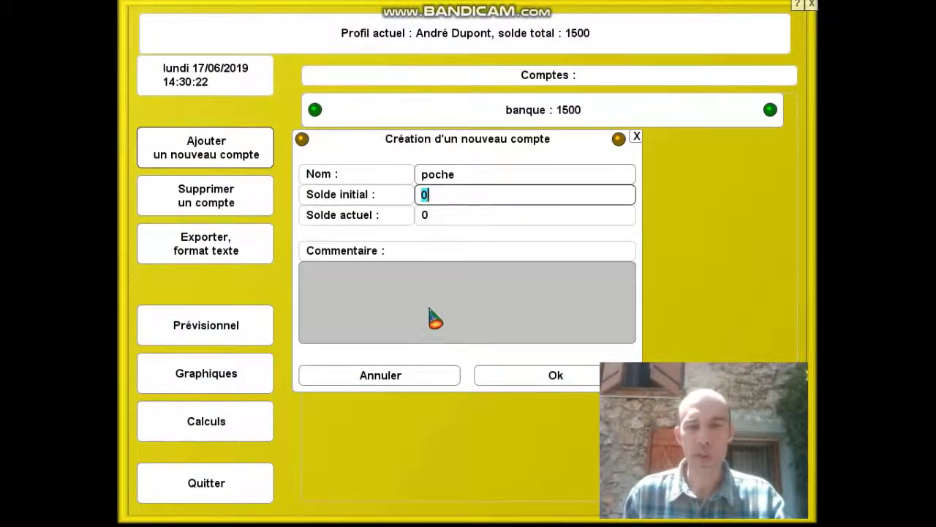
pyautogui.click(461, 178)
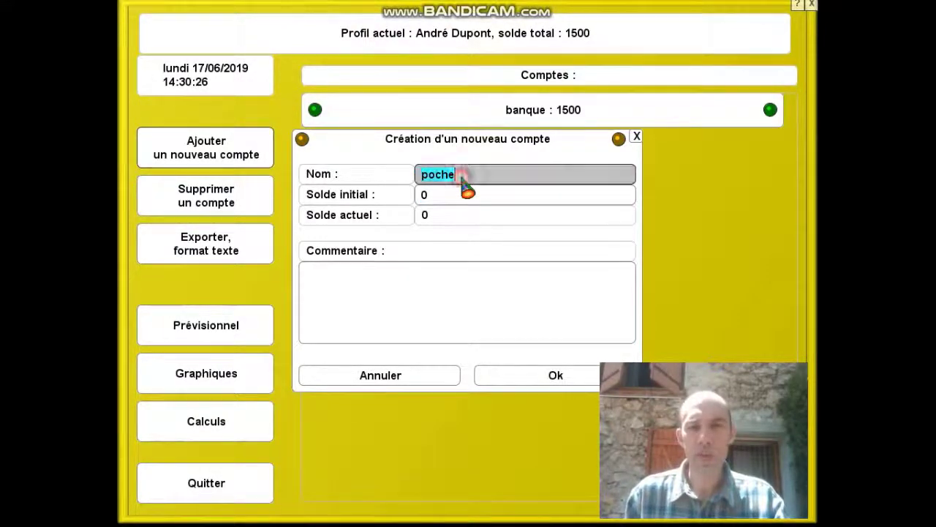
pyautogui.press('Tab')
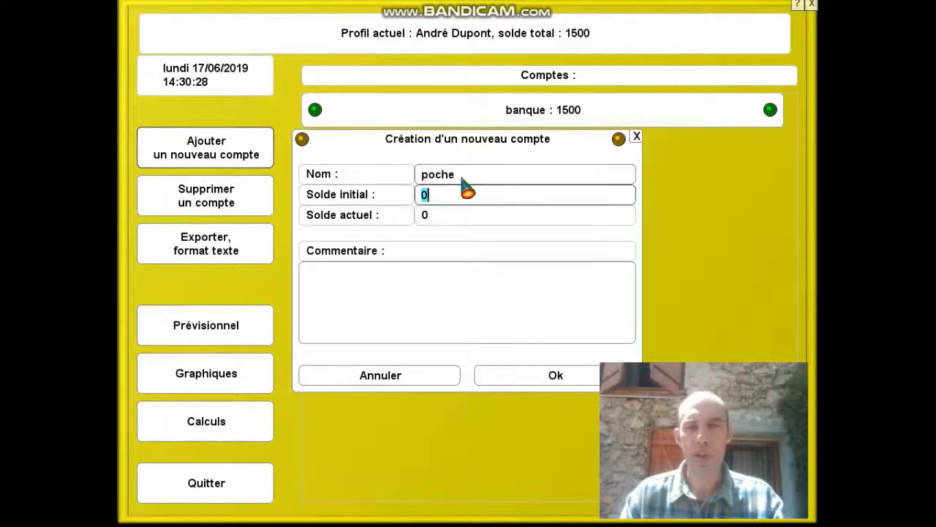
pyautogui.press('Tab')
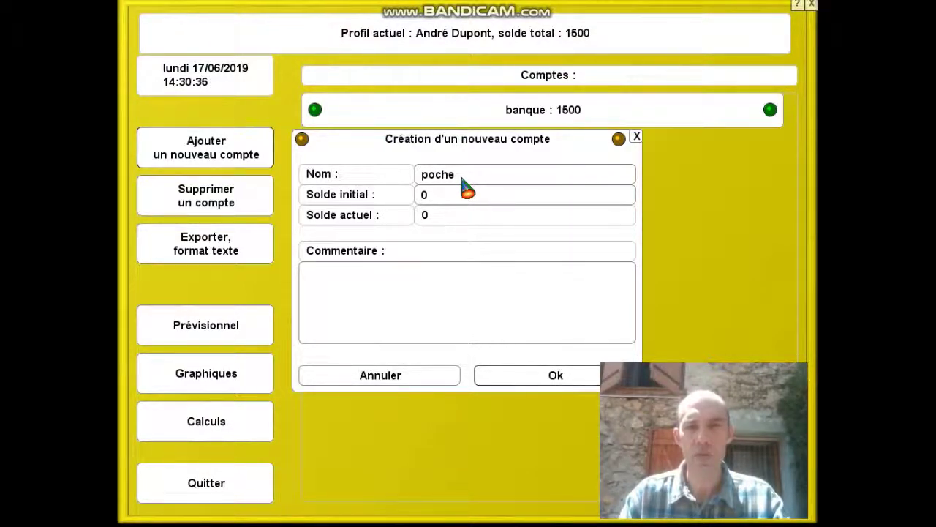
pyautogui.press('Return')
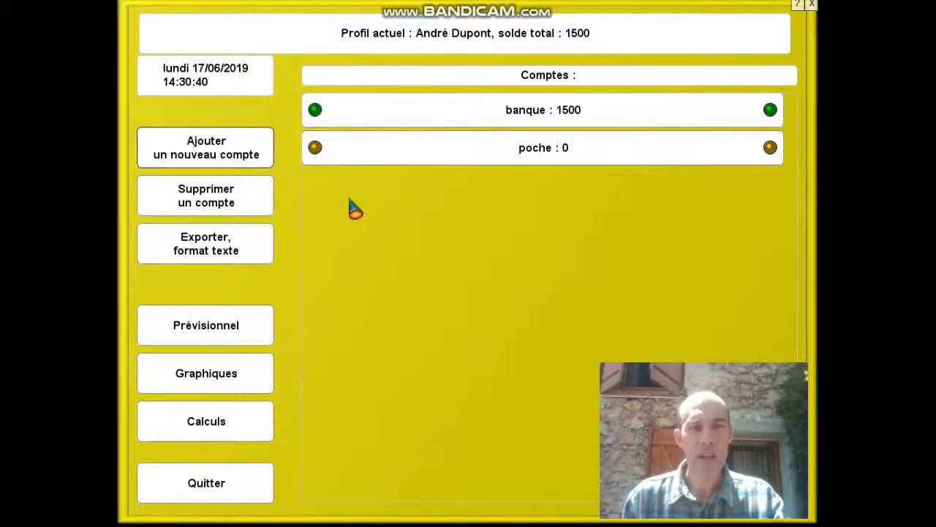
# - Delete the "poche" account from the list of accounts
pyautogui.click(235, 203)
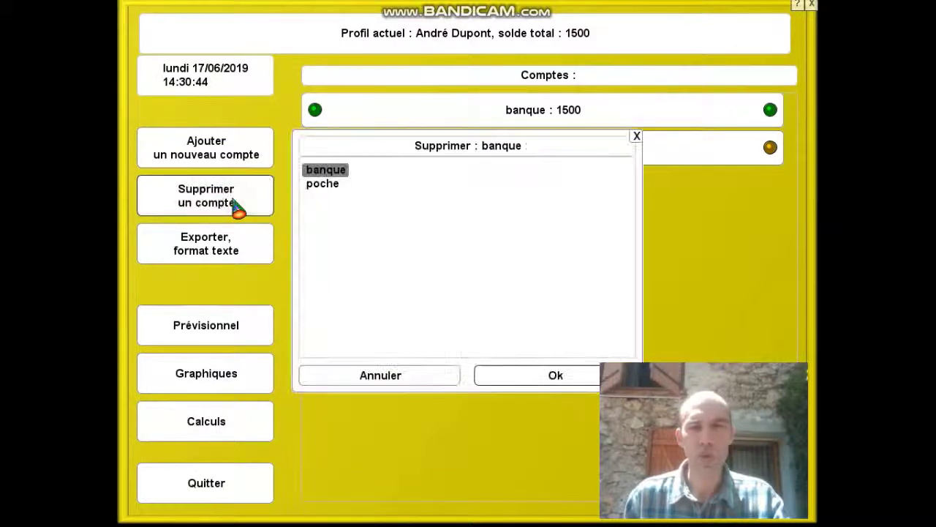
pyautogui.click(319, 192)
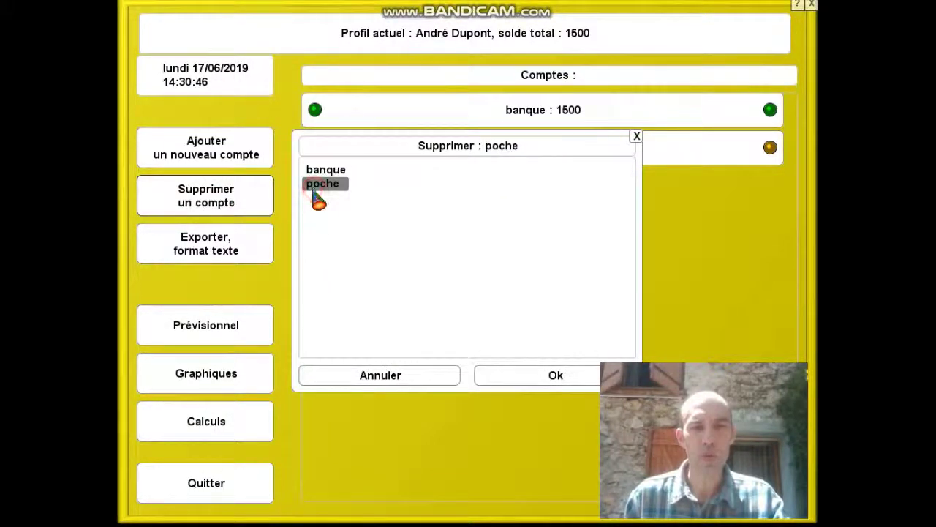
pyautogui.click(504, 375)
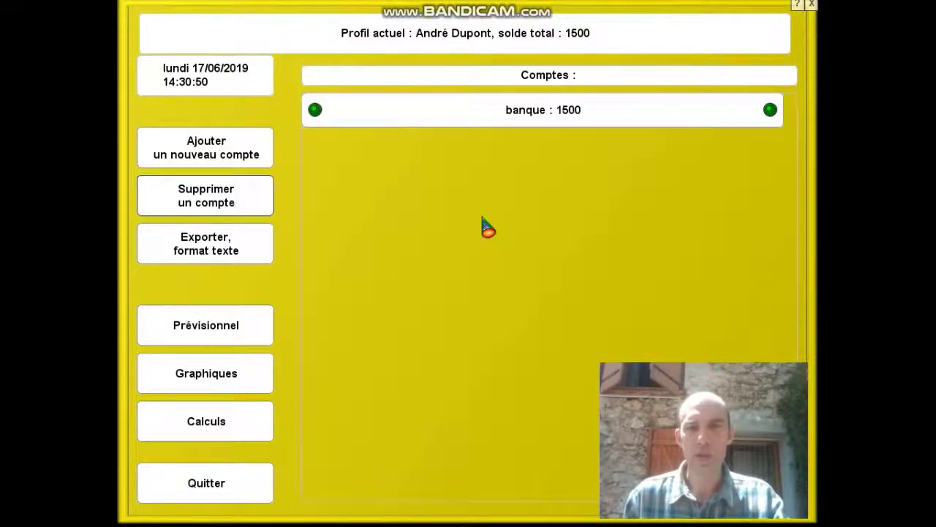
# - Add the "poche" account again with the default initial balance of 0
pyautogui.click(251, 159)
pyautogui.write('poche')
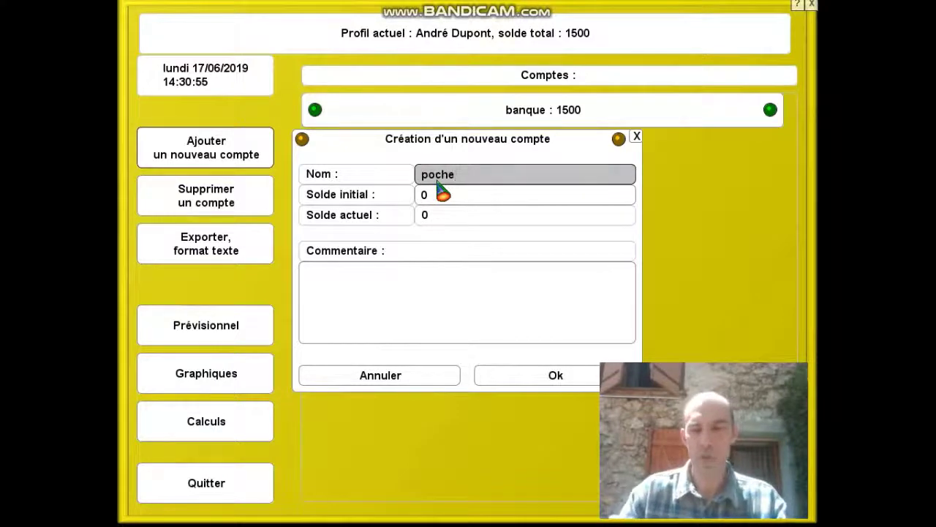
pyautogui.press('Tab')
pyautogui.press('Tab')
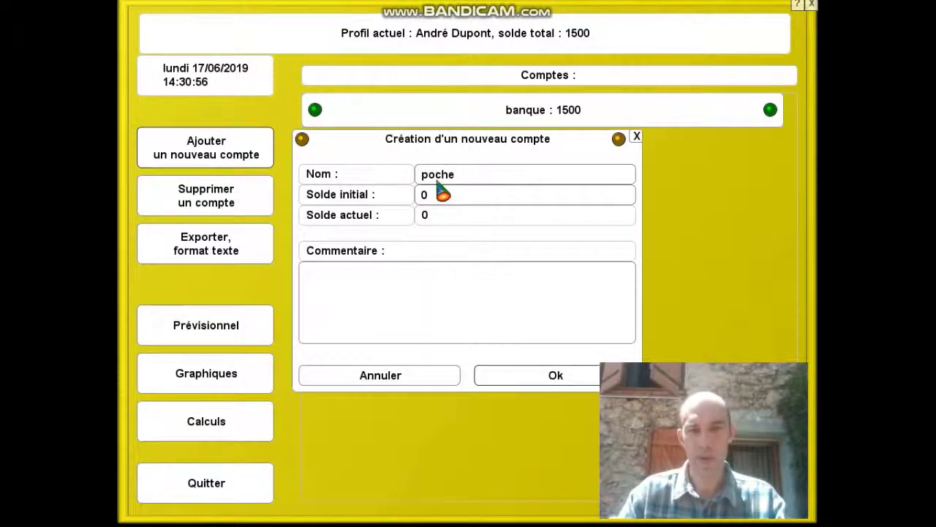
pyautogui.press('Return')
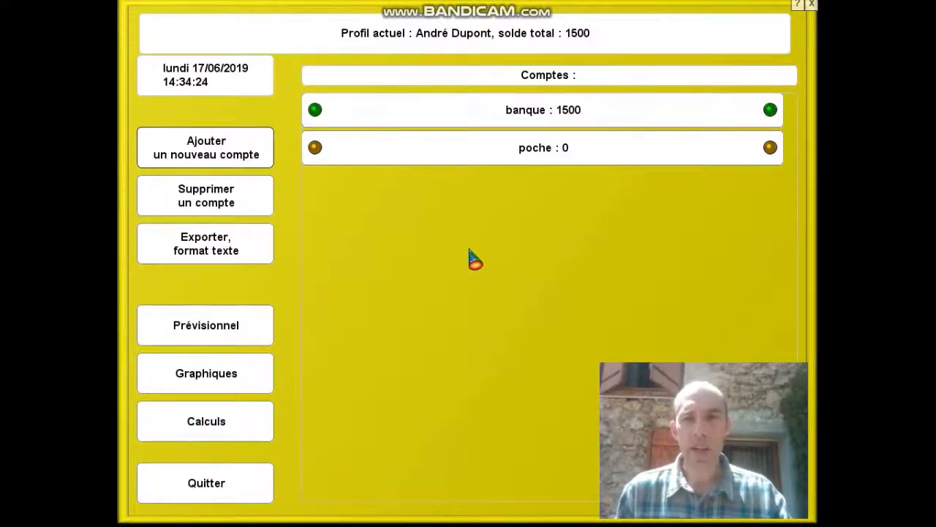
# - In the "banque" account, add an operation with category "retrait", value -50 and comment "banque", and return to the accounts list
pyautogui.click(480, 117)
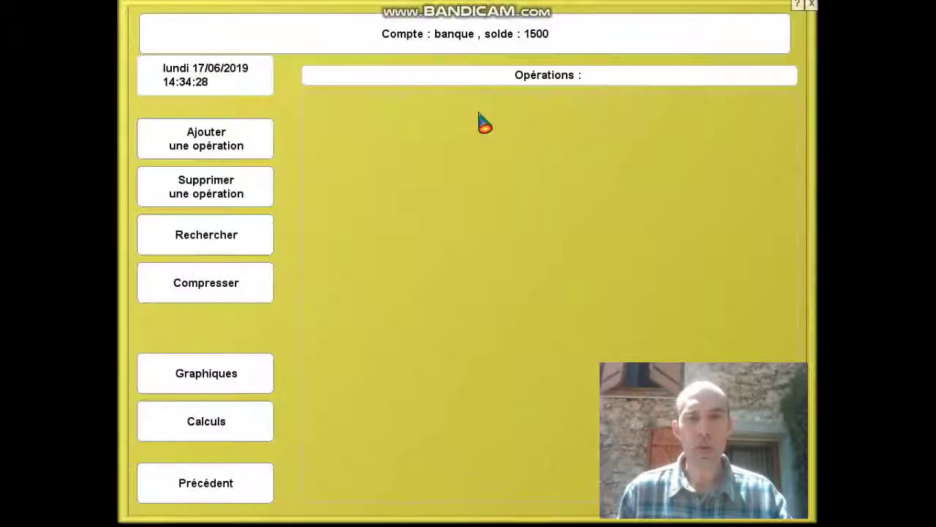
pyautogui.click(254, 148)
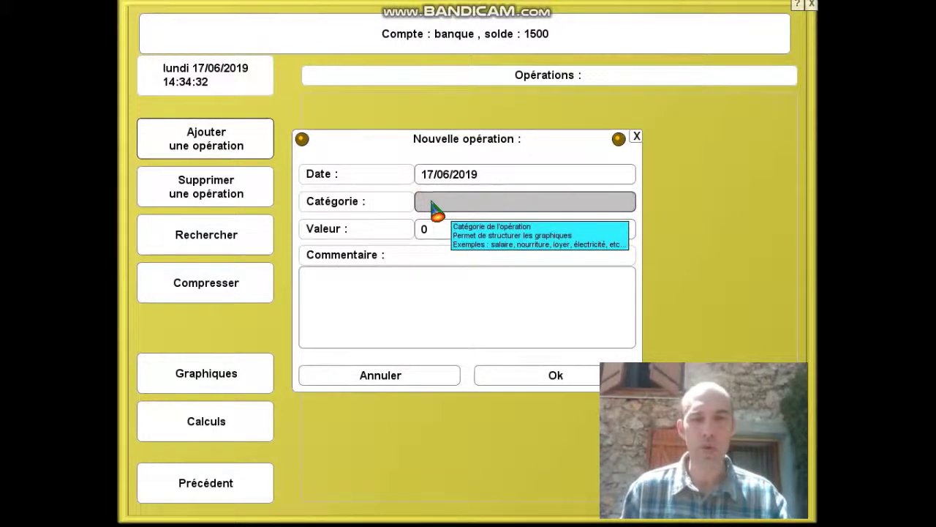
pyautogui.write('r')
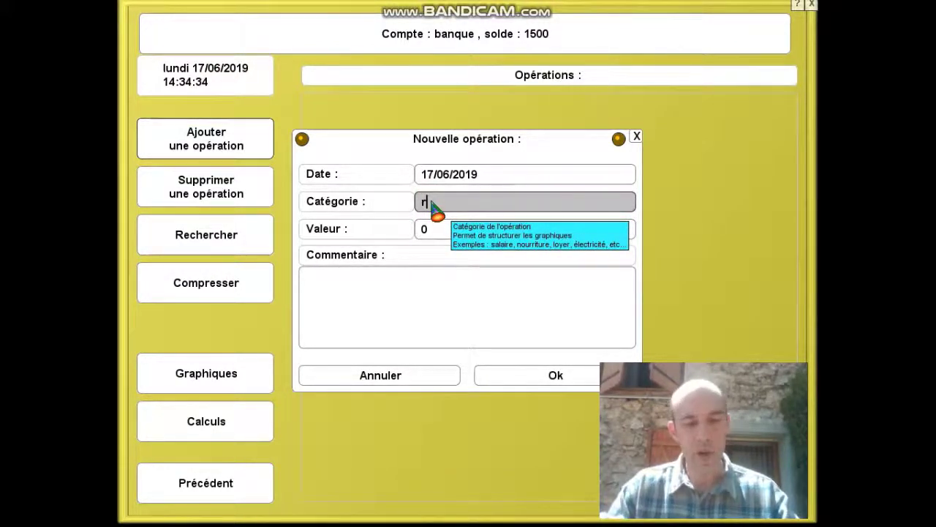
pyautogui.write('etrai')
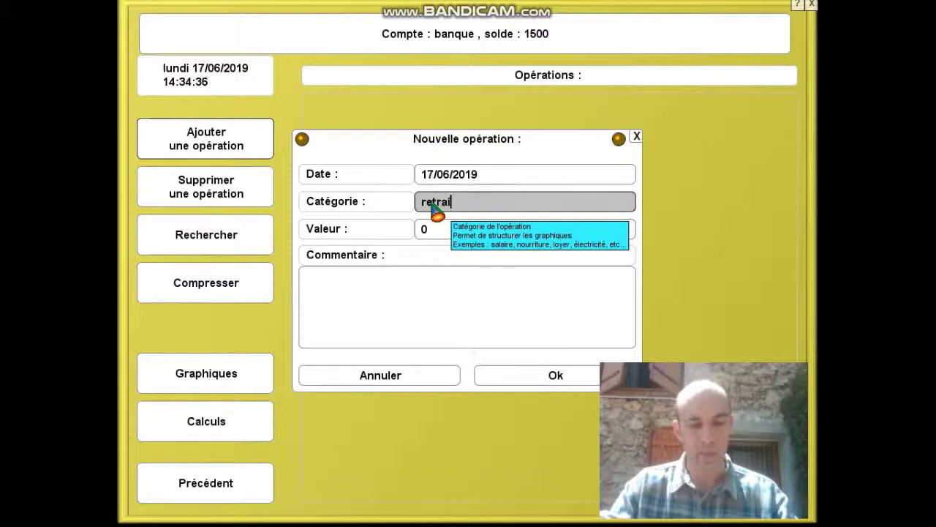
pyautogui.write('t')
pyautogui.press('Tab')
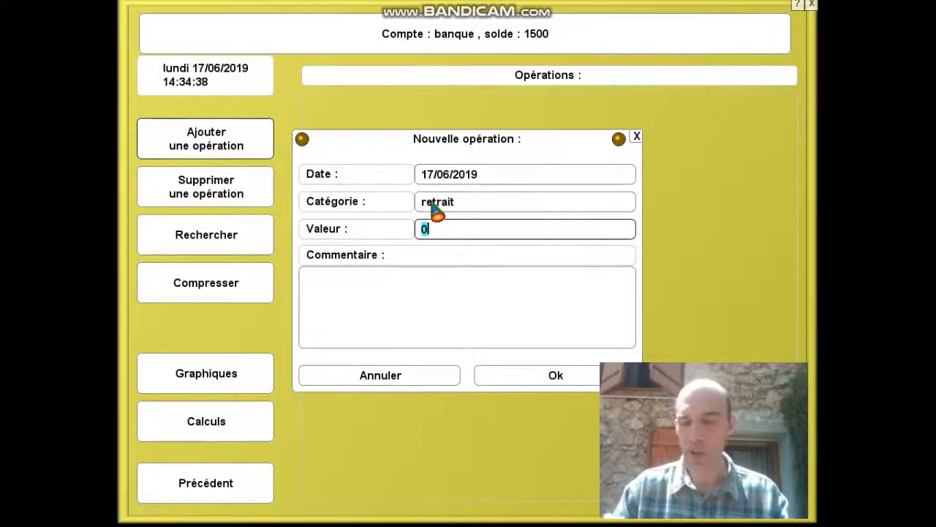
pyautogui.write('-')
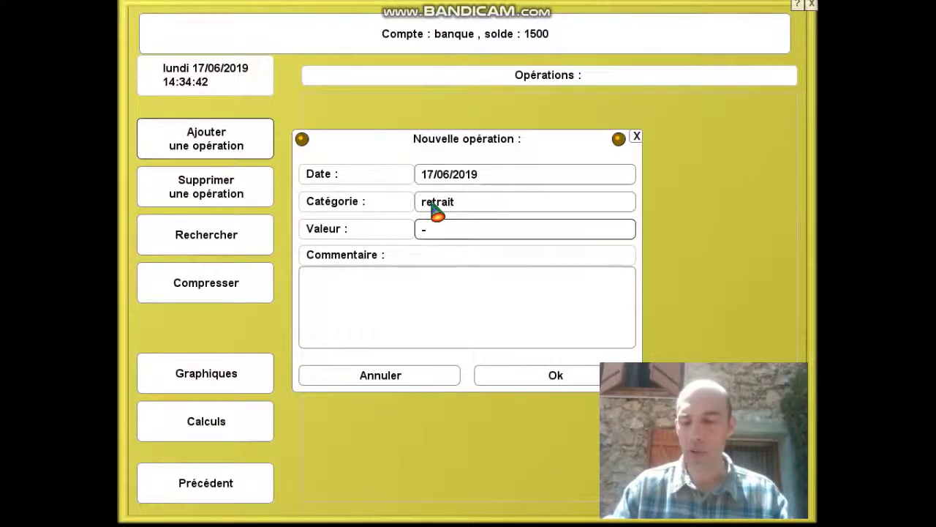
pyautogui.write('50')
pyautogui.press('Tab')
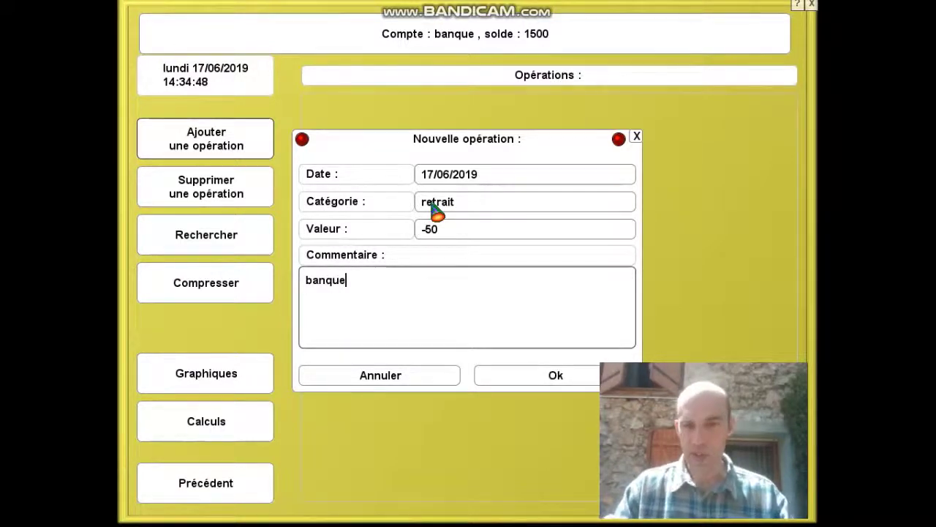
pyautogui.press('Tab')
pyautogui.press('Return')
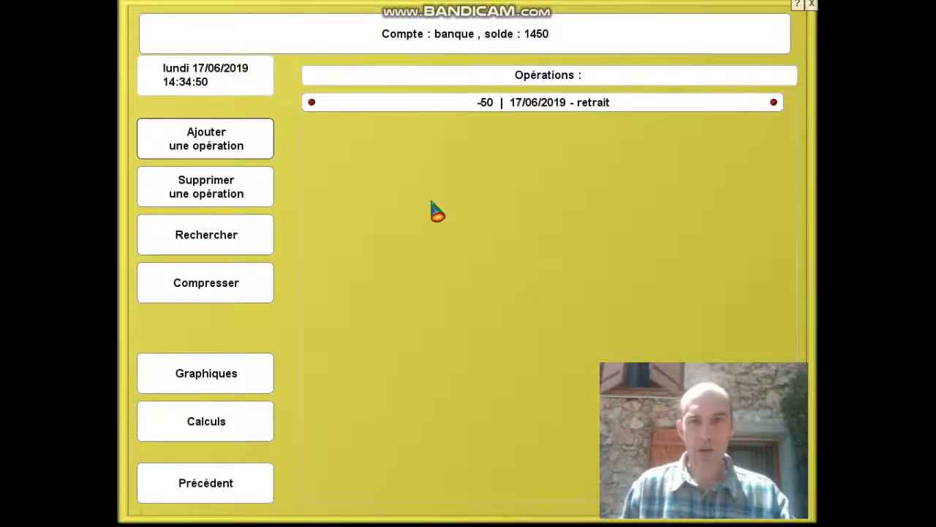
pyautogui.click(228, 490)
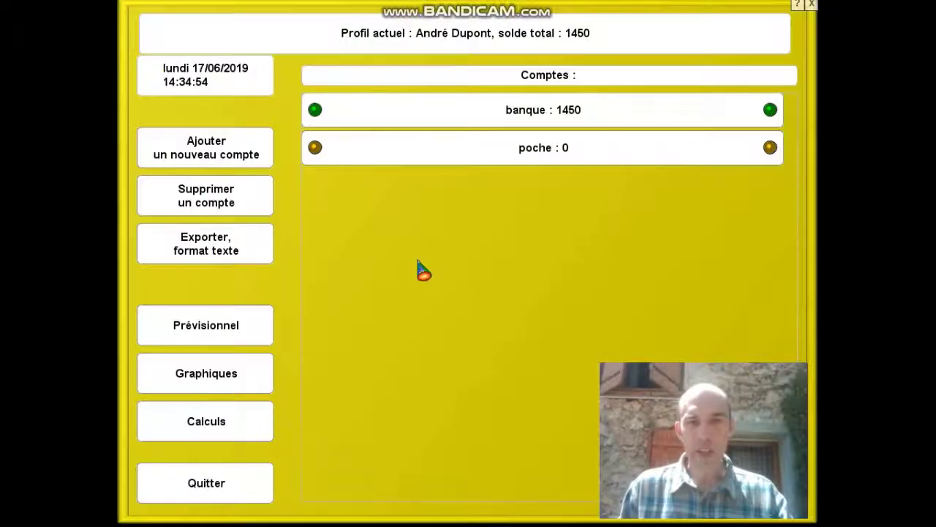
# - In the "poche" account, add an operation with category "retrait" and value 50
pyautogui.click(498, 155)
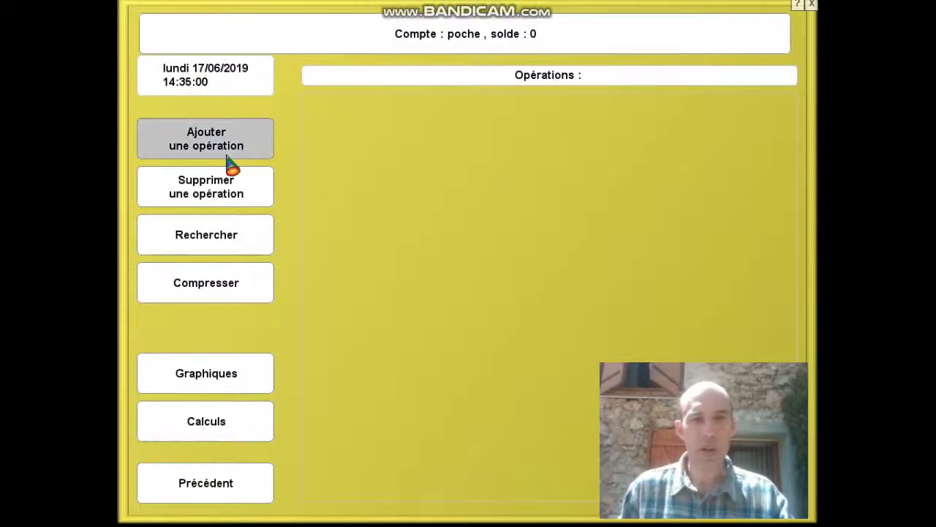
pyautogui.click(227, 155)
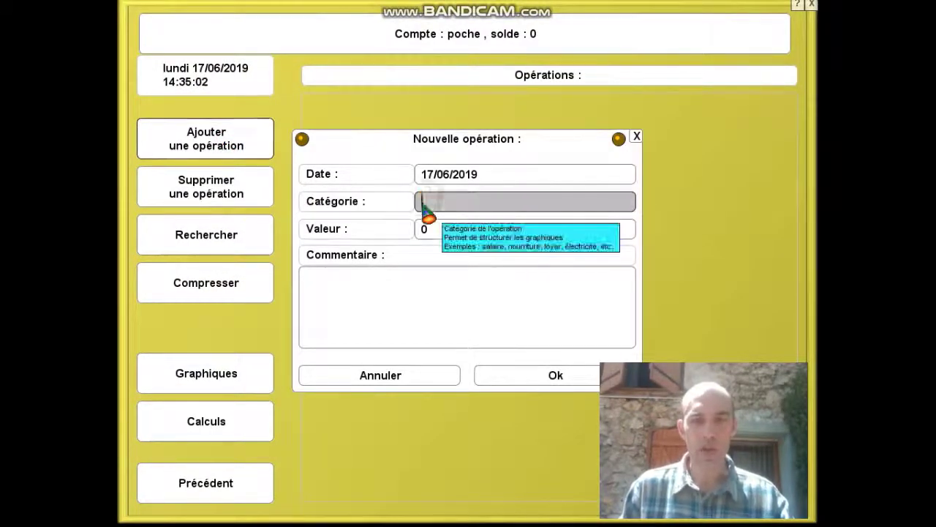
pyautogui.write('retr')
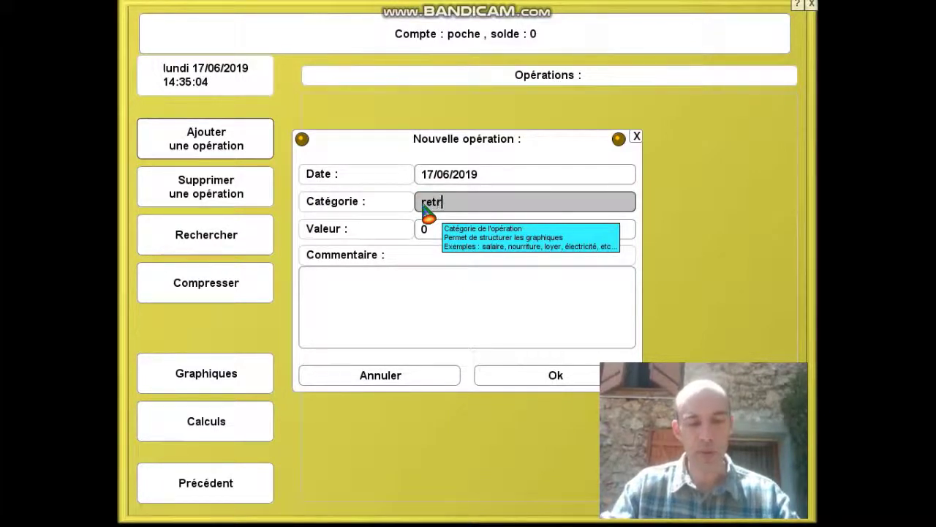
pyautogui.write('ait')
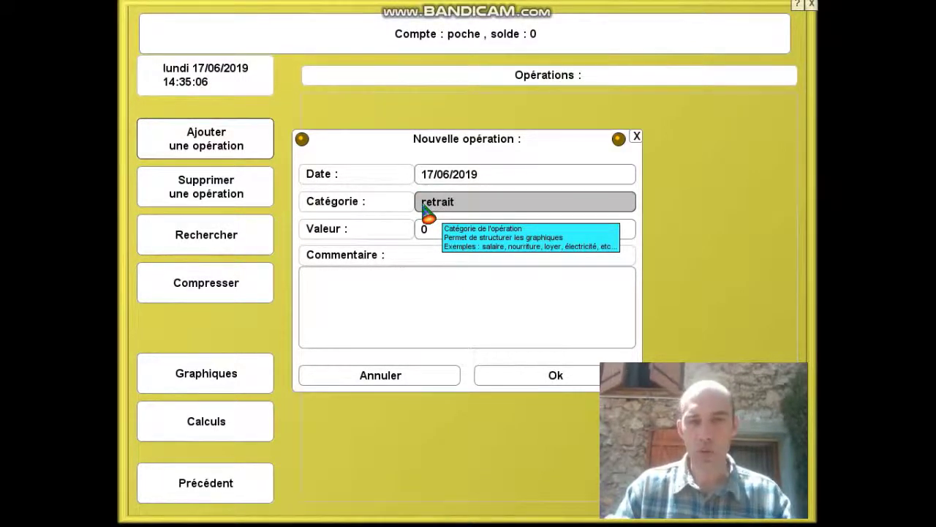
pyautogui.press('Tab')
pyautogui.press('BackSpace')
pyautogui.write('50')
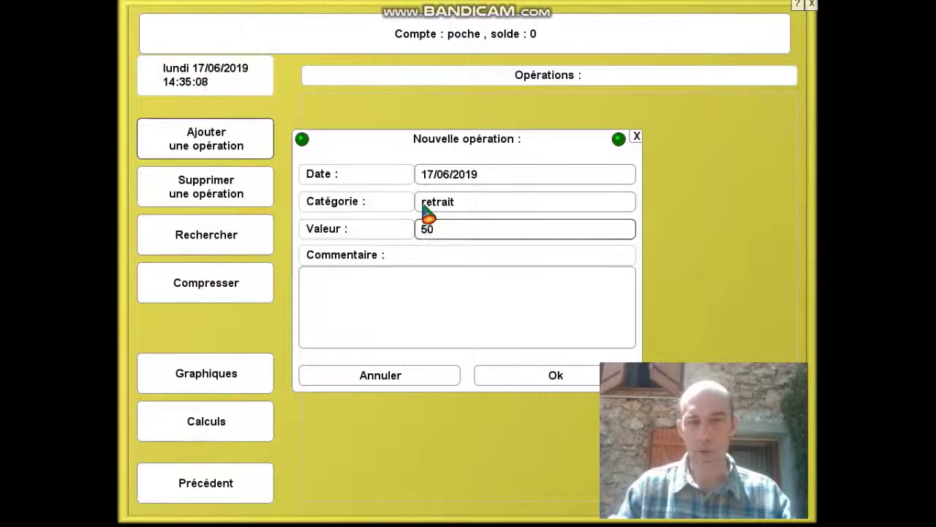
pyautogui.press('Tab')
pyautogui.press('Tab')
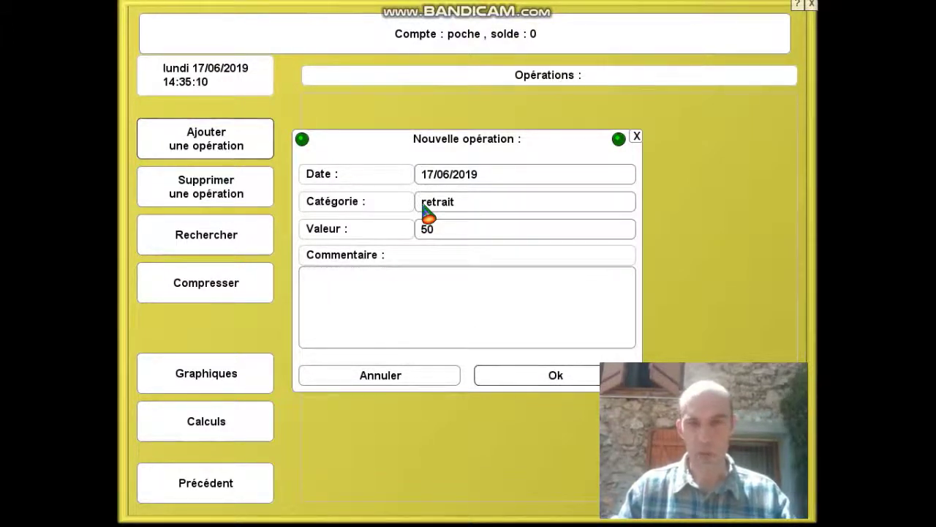
pyautogui.press('Return')
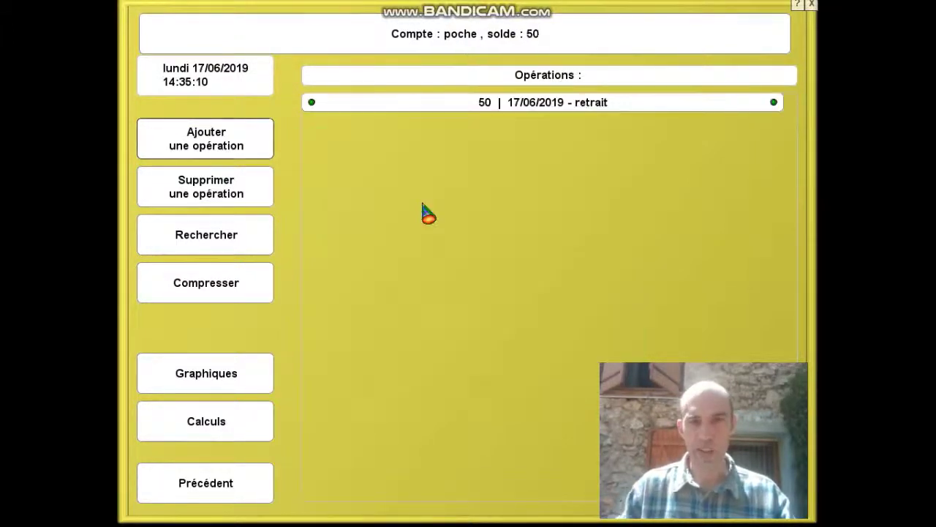
# - Add the comment "banque" to the "retrait" operation of the "poche" account and return to the accounts list
pyautogui.doubleClick(465, 111)
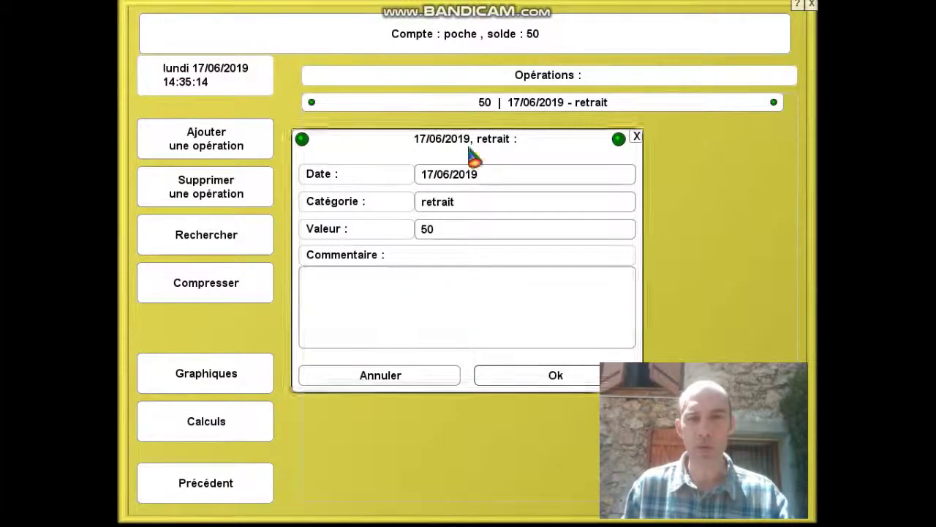
pyautogui.click(443, 299)
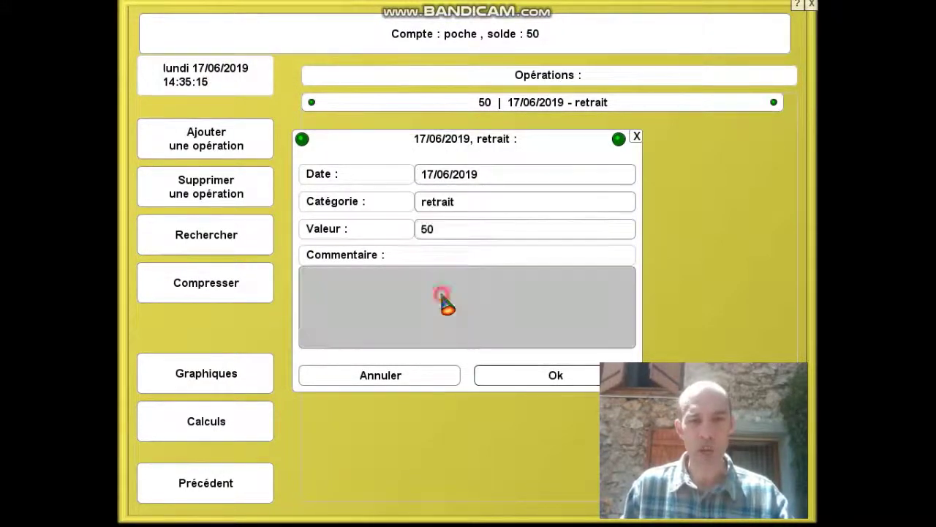
pyautogui.write('banque')
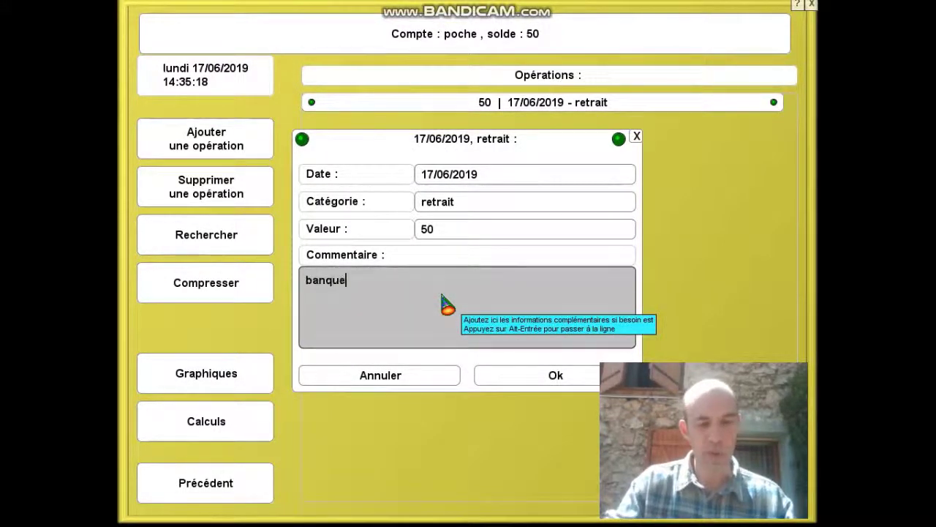
pyautogui.press('Tab')
pyautogui.press('Return')
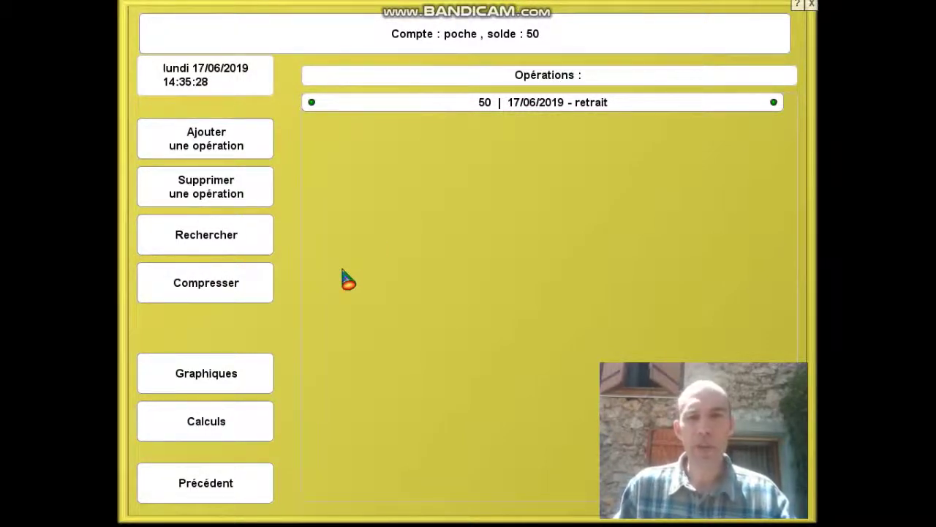
pyautogui.click(214, 479)
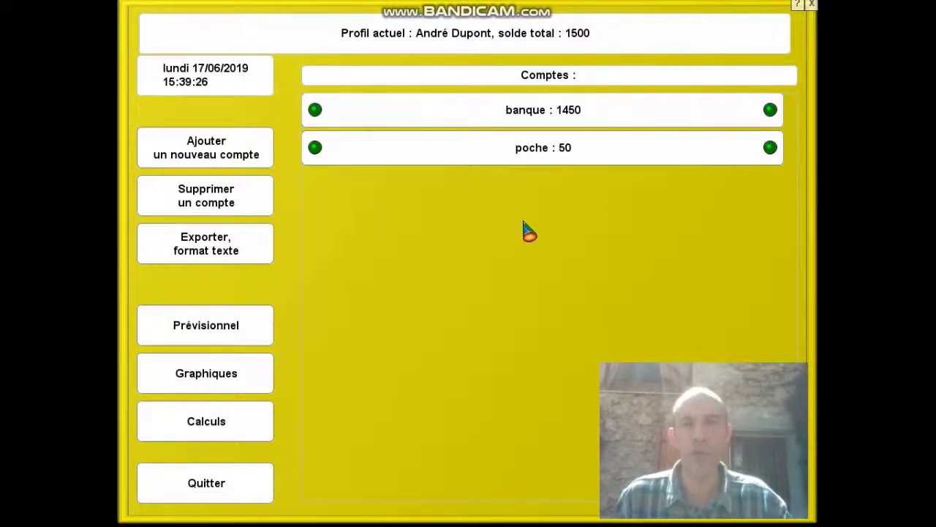
# - In the "poche" account, add an operation with category "nourriture", value -5 and comment "sandwich", and return to the accounts list
pyautogui.click(499, 157)
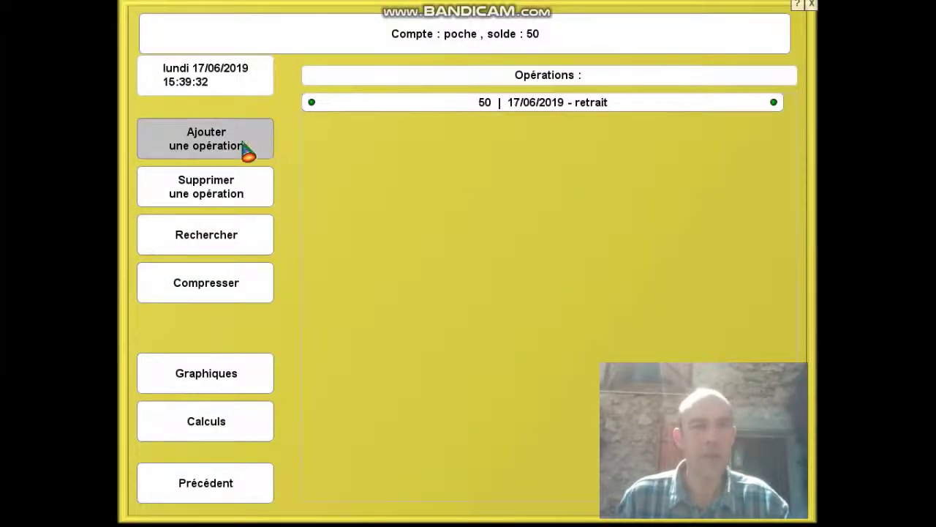
pyautogui.click(247, 150)
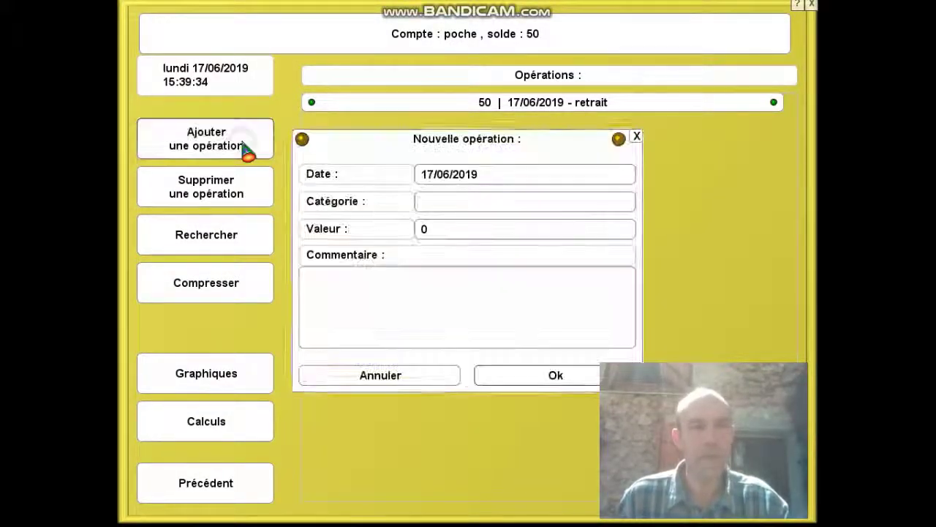
pyautogui.click(441, 201)
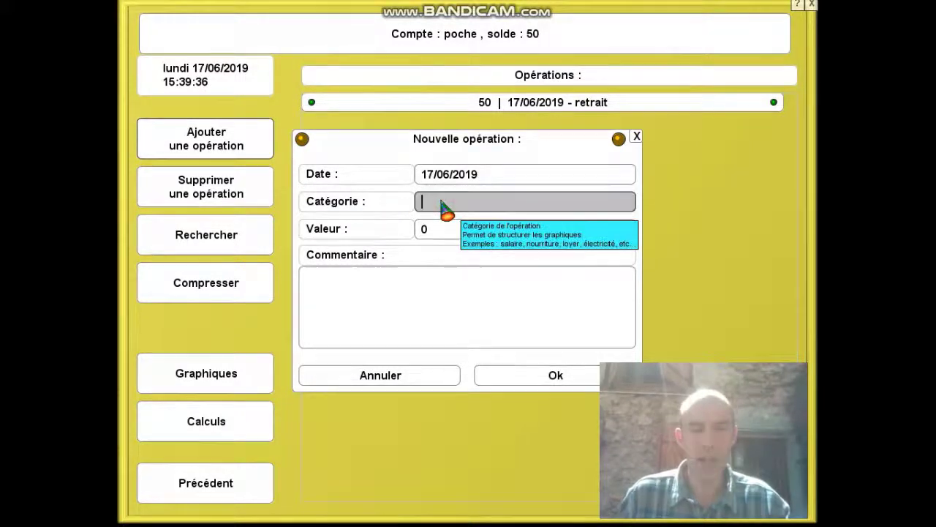
pyautogui.write('nourr')
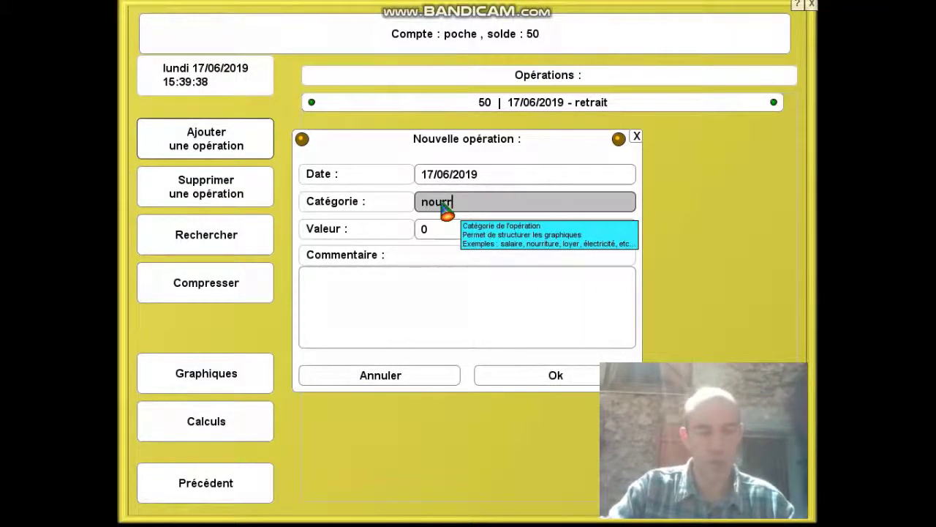
pyautogui.write('iture')
pyautogui.press('Tab')
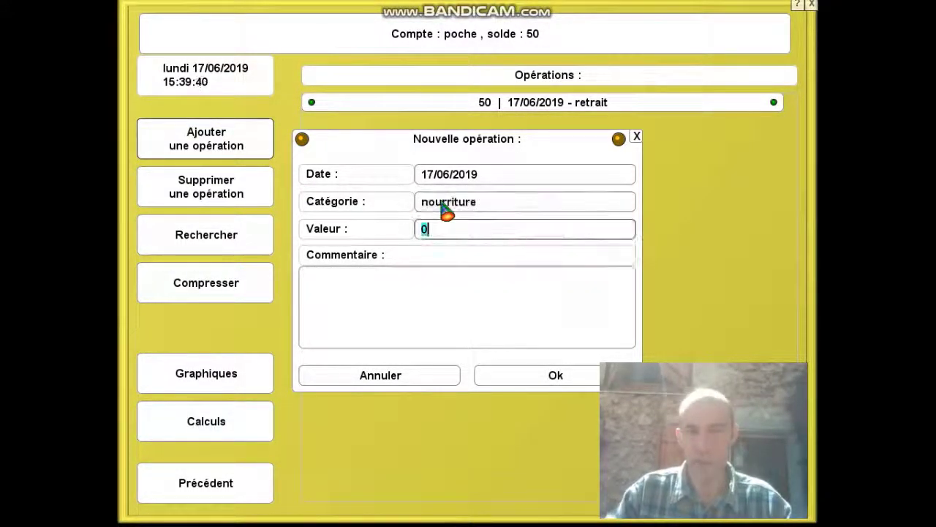
pyautogui.write('-5')
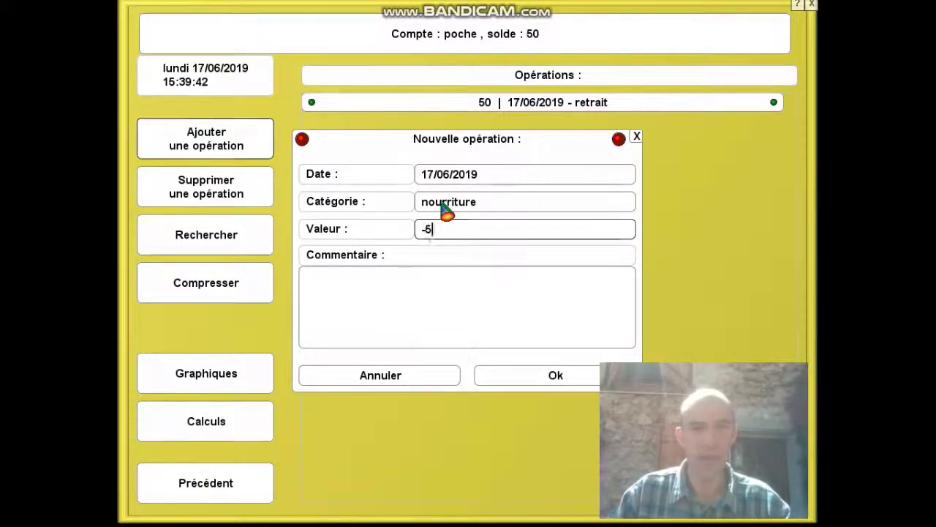
pyautogui.press('Tab')
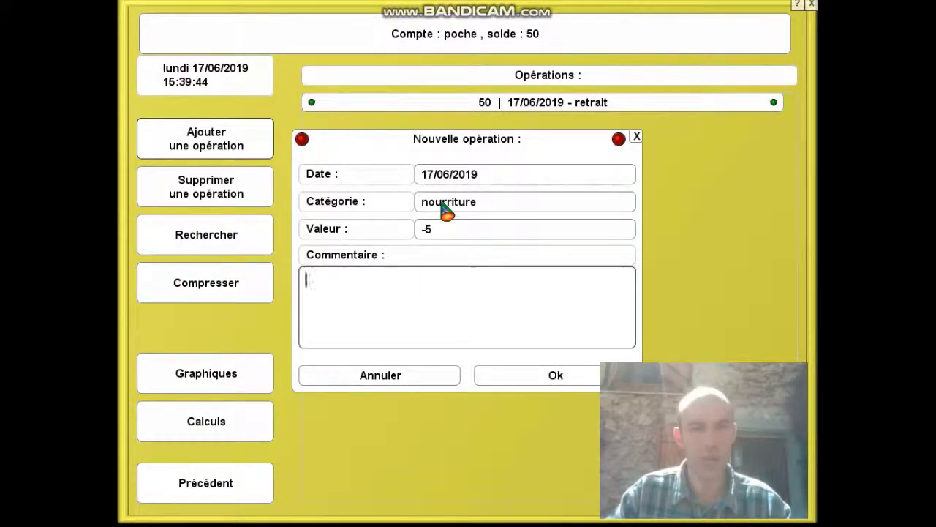
pyautogui.write('sandwich')
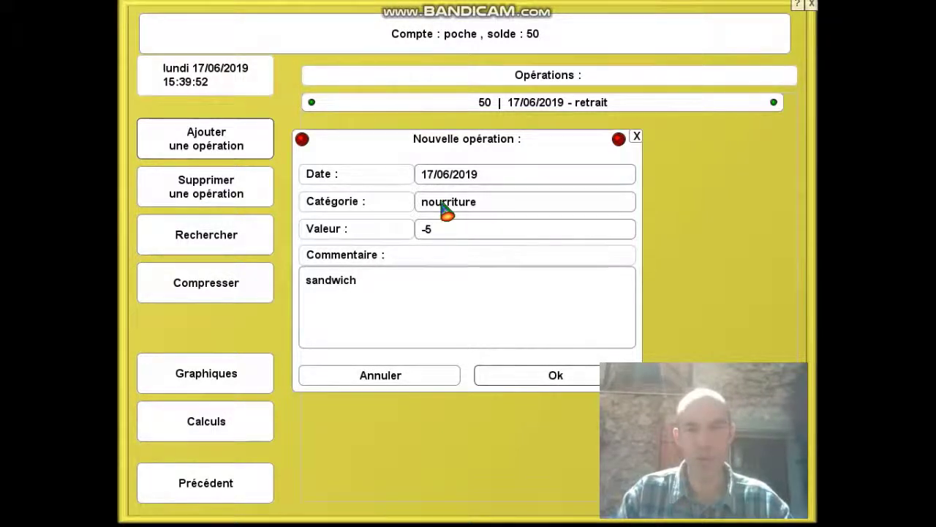
pyautogui.press('Return')
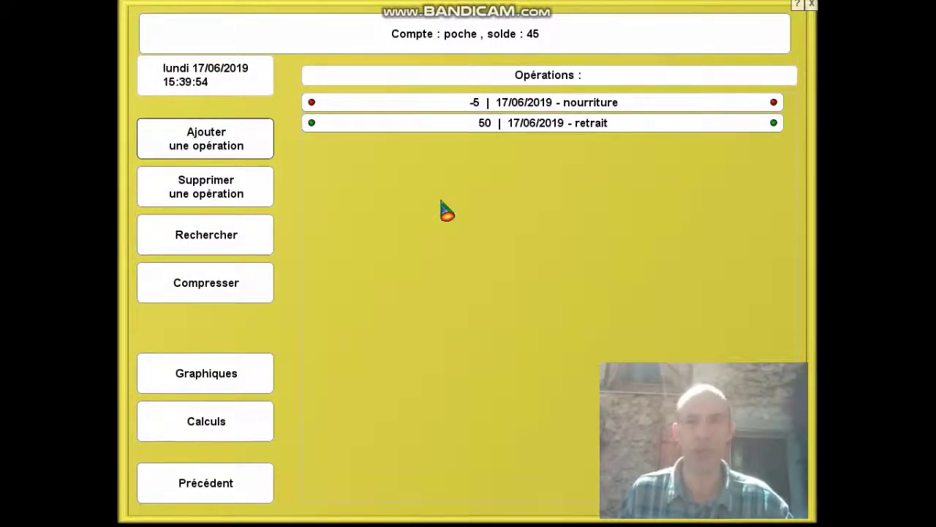
pyautogui.moveTo(436, 106)
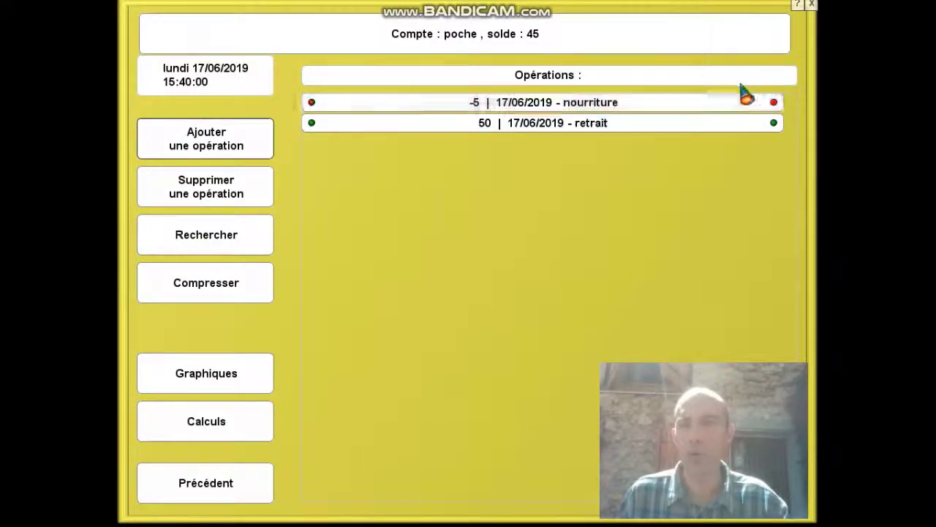
pyautogui.moveTo(429, 126)
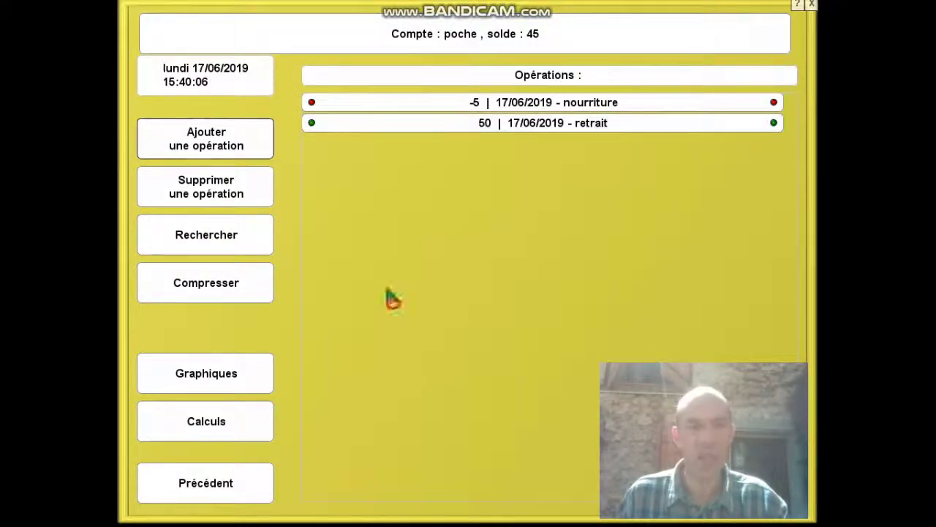
pyautogui.click(246, 485)
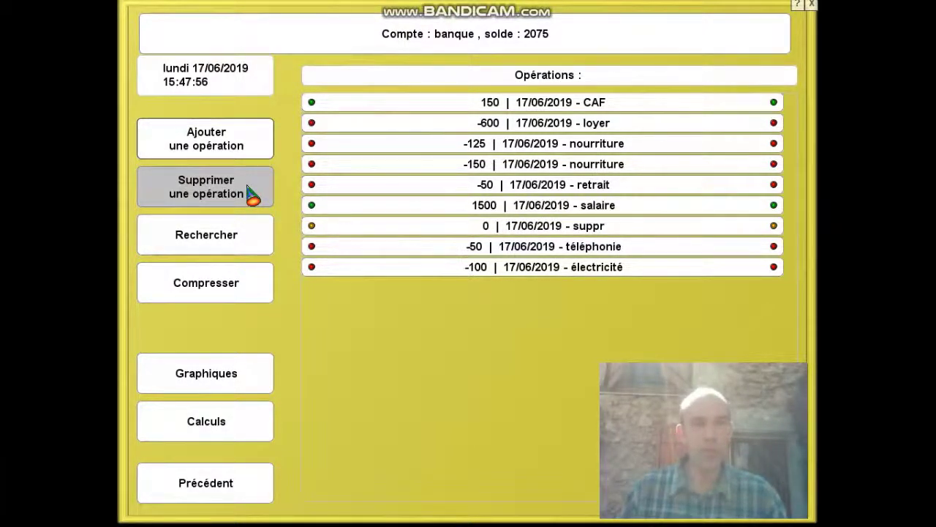
# - Delete the "suppr" operation from the "banque" account and return to the accounts list
pyautogui.click(221, 190)
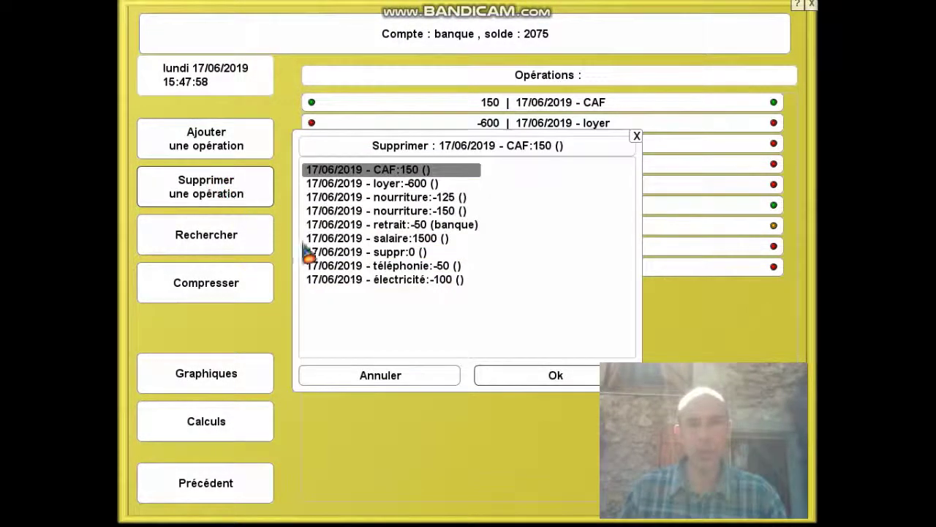
pyautogui.click(392, 256)
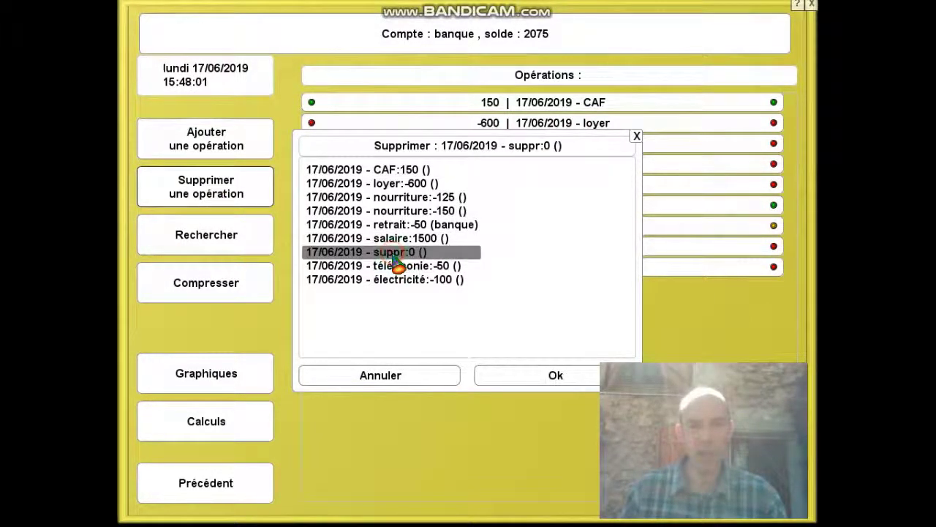
pyautogui.click(535, 380)
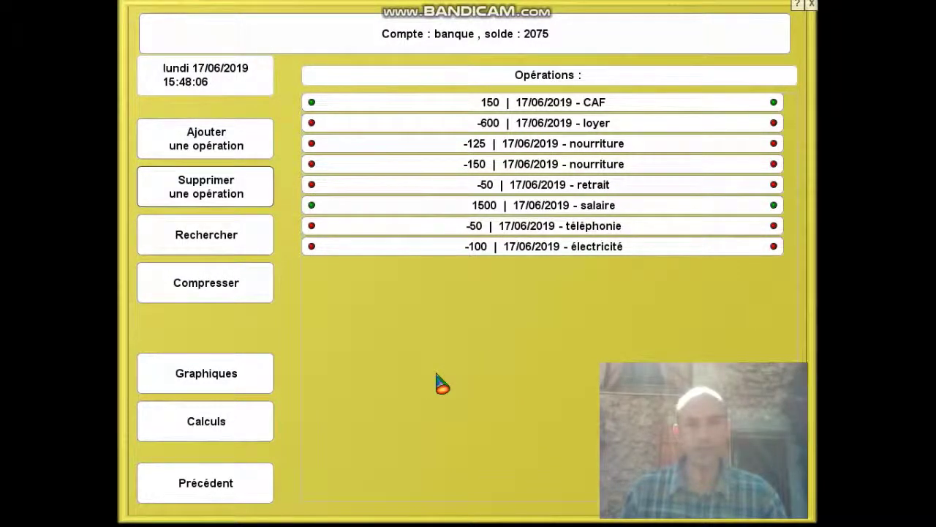
pyautogui.click(256, 484)
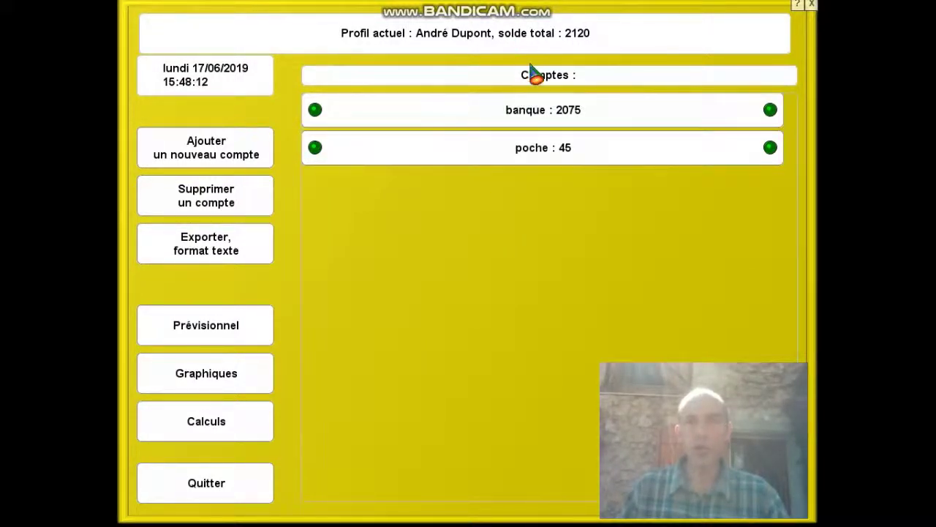
# - Examine the income and expense charts for all accounts, then return to the accounts list
pyautogui.click(254, 385)
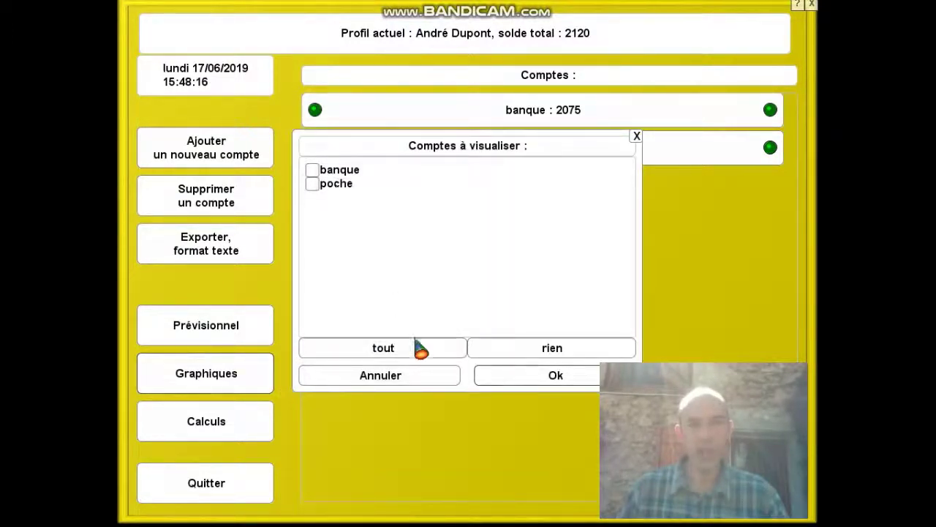
pyautogui.click(420, 351)
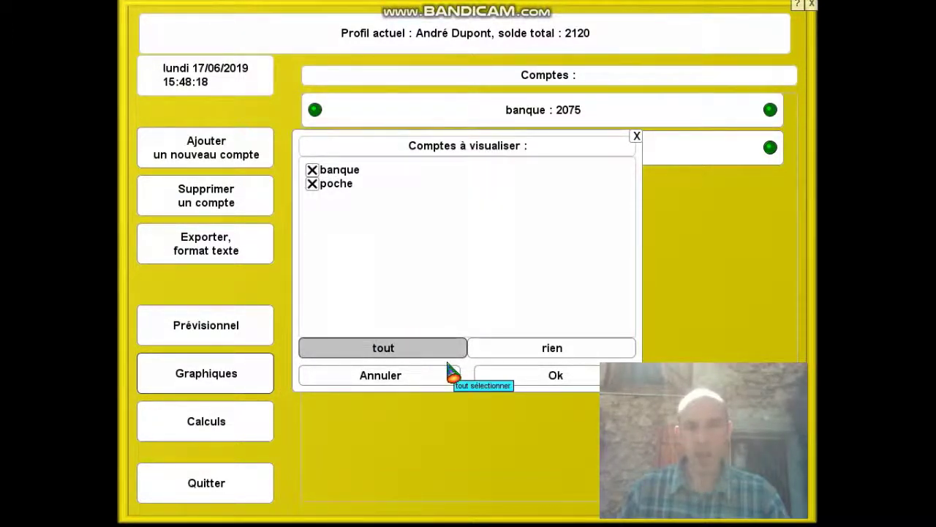
pyautogui.click(528, 376)
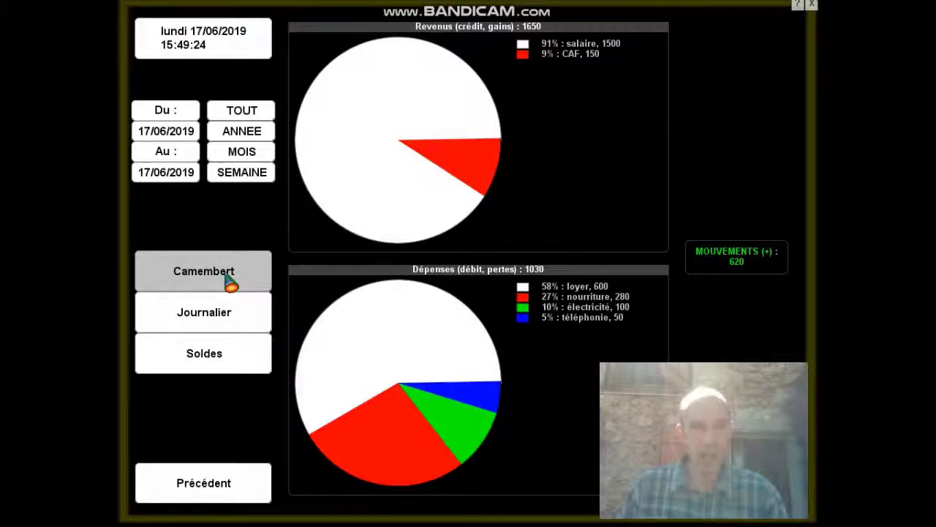
pyautogui.click(235, 489)
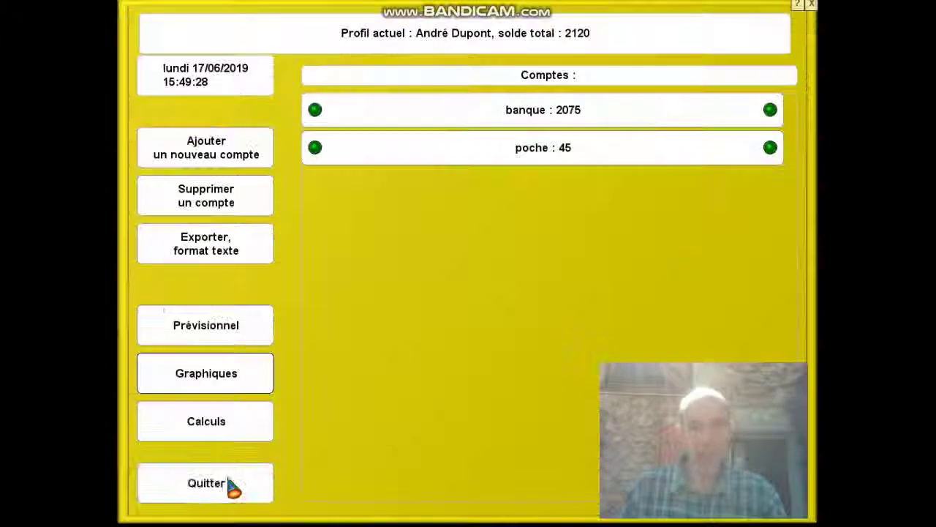